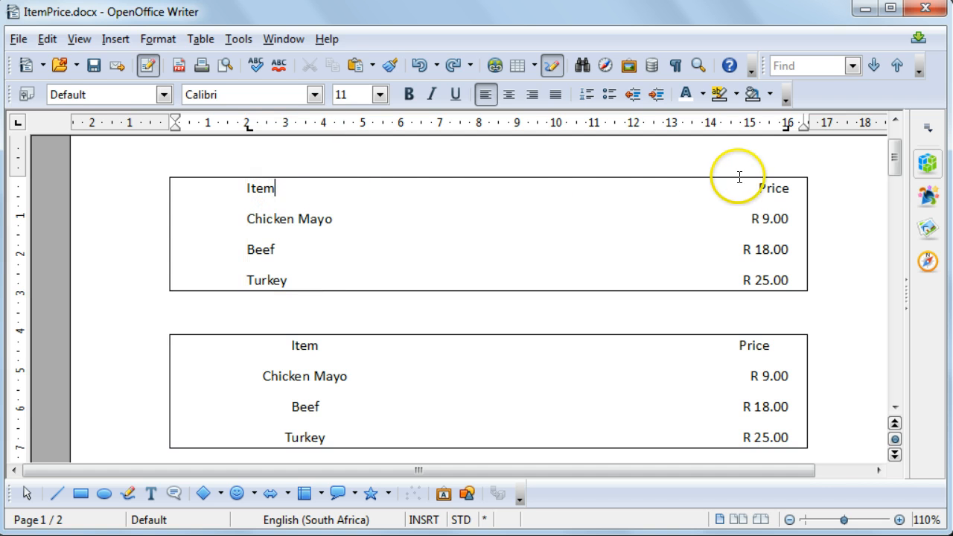
- Add a Ham line priced R 8.00 below Turkey in the first price list, aligned to its tab stops
left_click(354, 186)
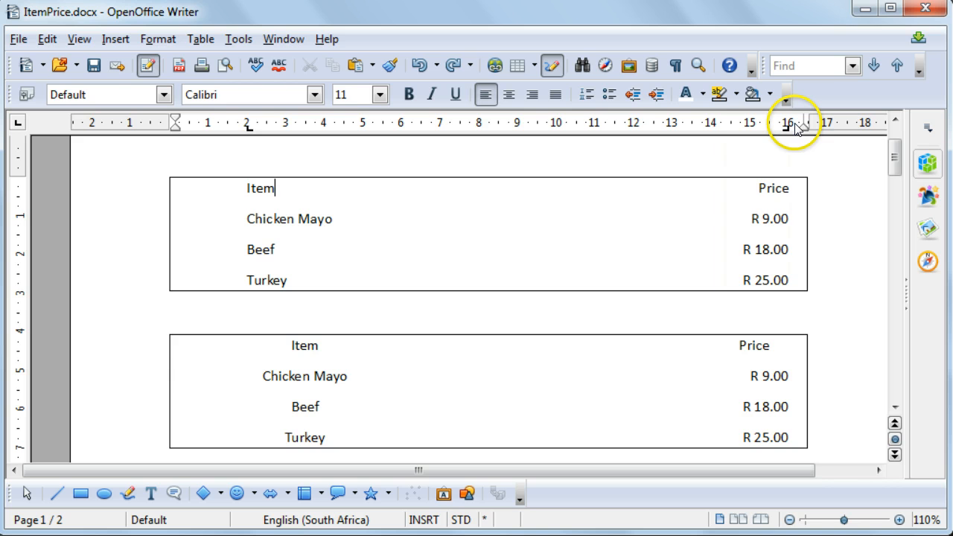
left_click(790, 279)
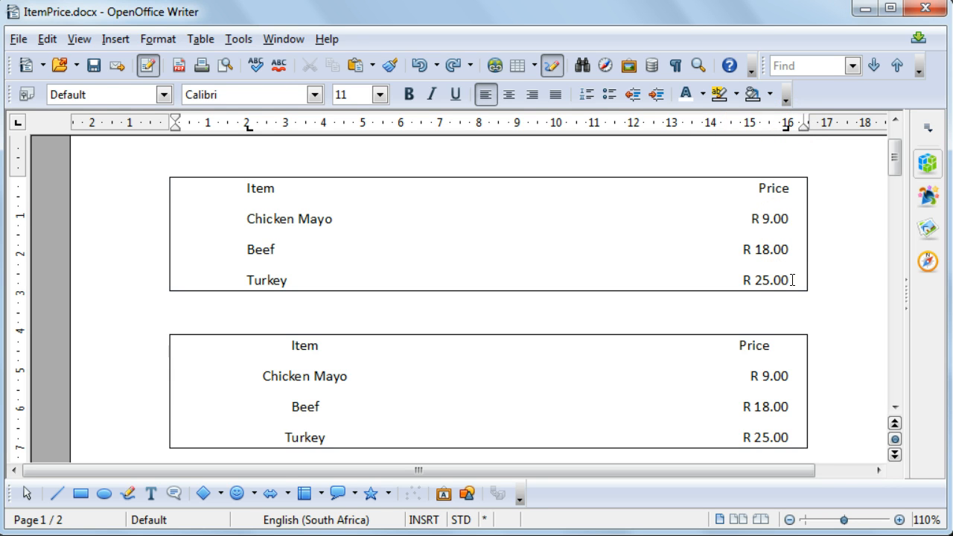
key("Return")
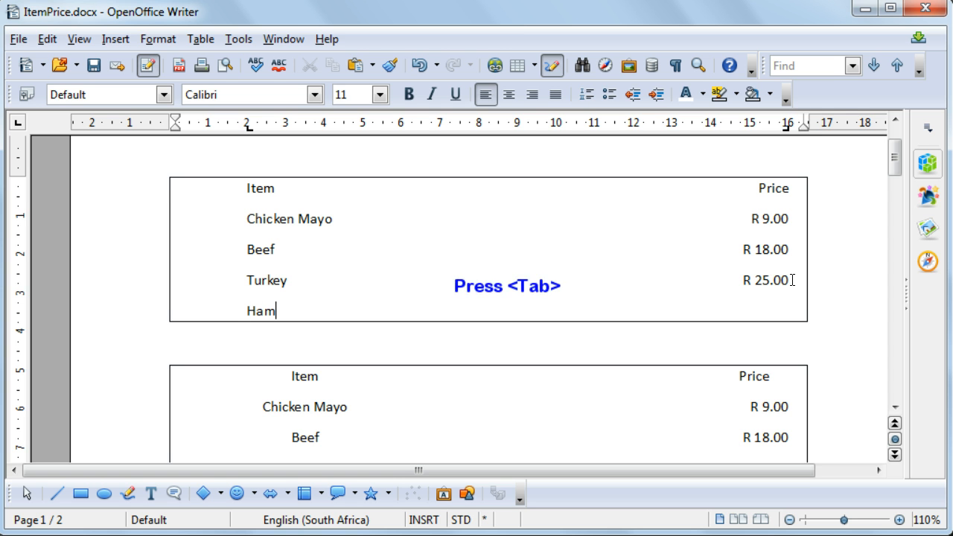
key("Tab")
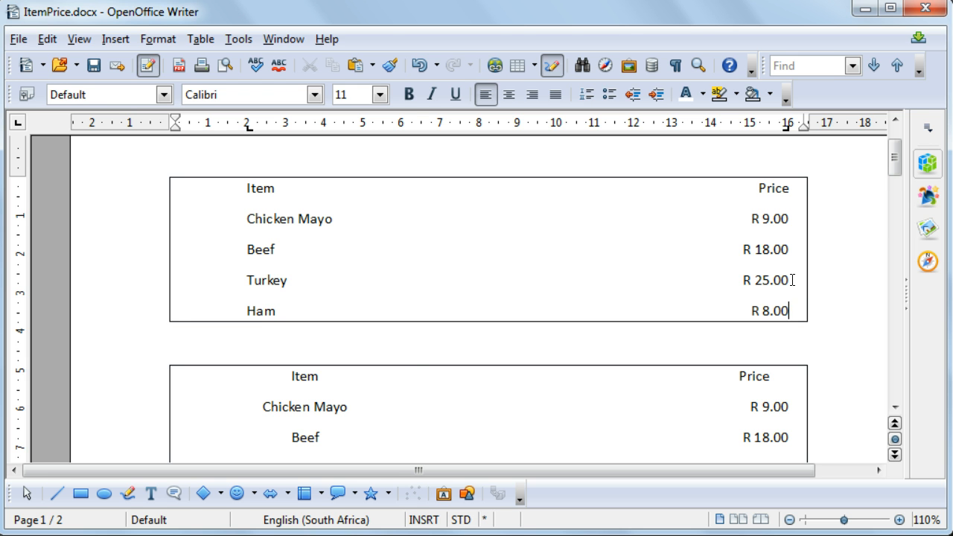
- Add a Ham line priced R 255.00 below Turkey in the second price list, aligned to its tab stops
left_click(381, 381)
scroll(383, 381, "down", 1)
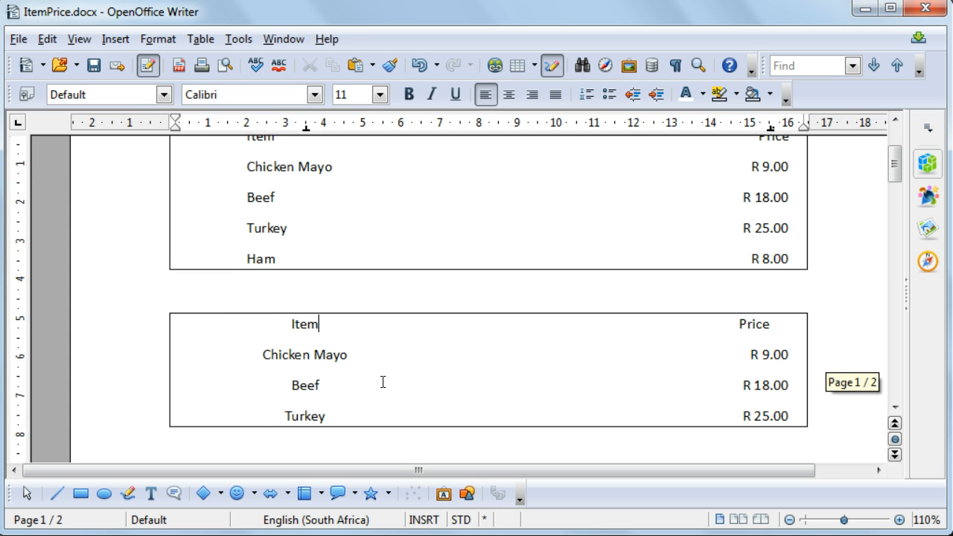
scroll(383, 381, "up", 3)
scroll(382, 381, "down", 1)
scroll(383, 380, "down", 3)
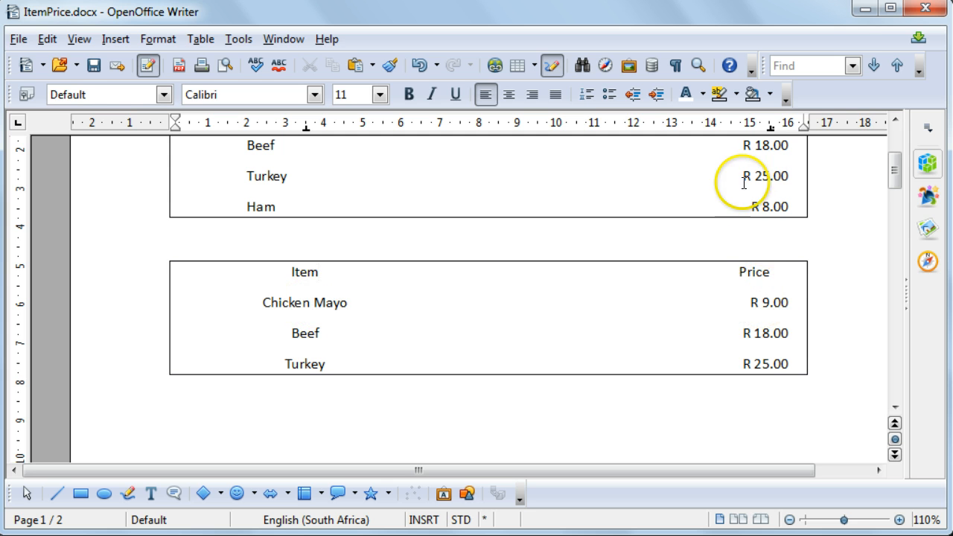
left_click(770, 130)
left_click(793, 362)
key("Return")
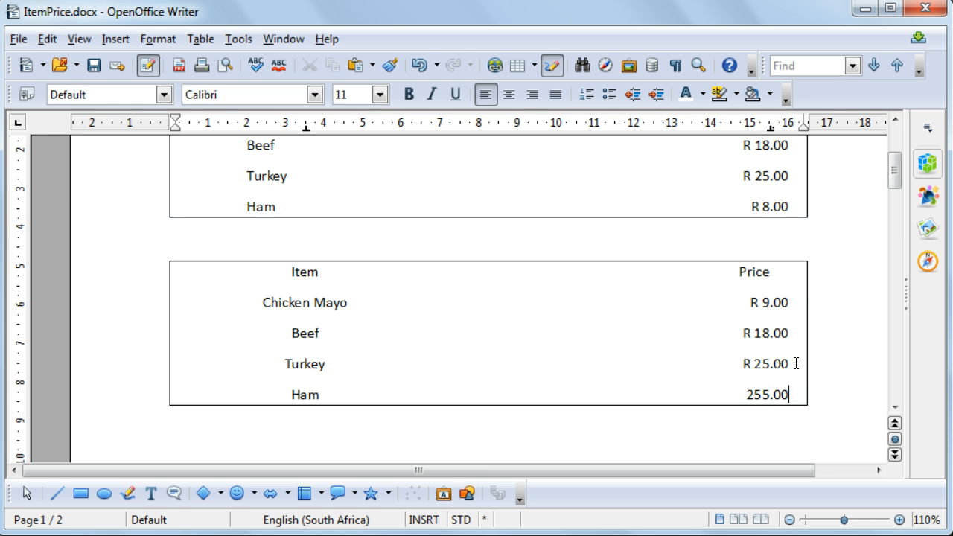
left_click(726, 396)
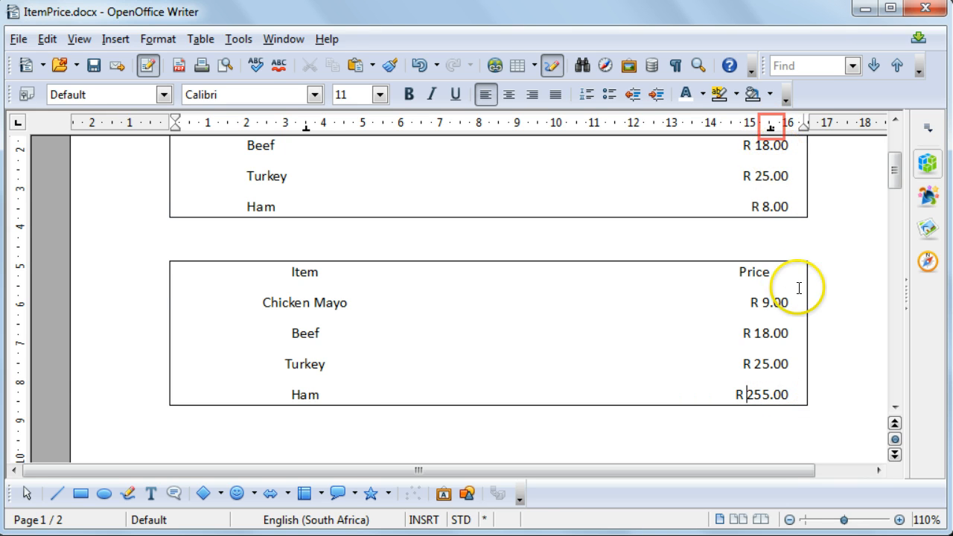
left_click(831, 391)
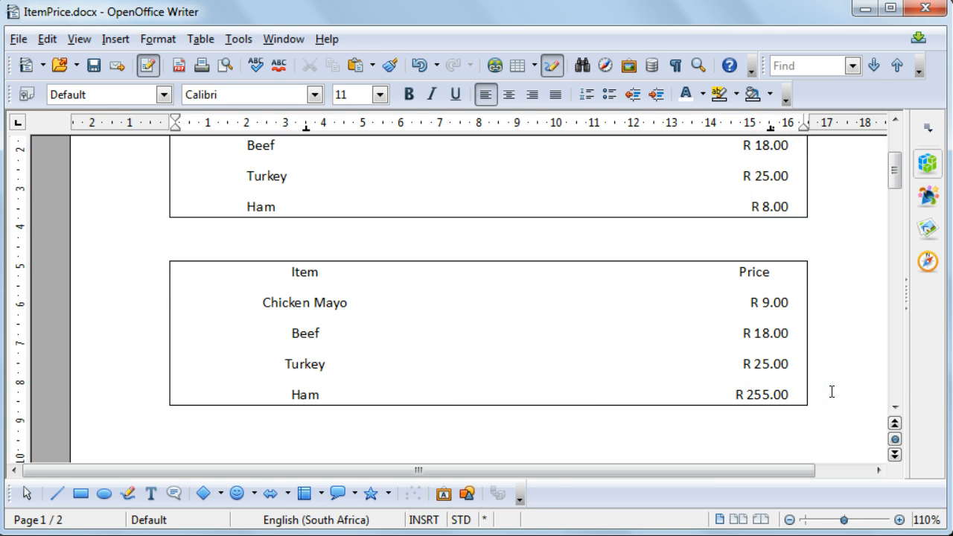
- Examine the tab stop positions, types and fill characters in the paragraph settings of the second list's Ham line
left_click_drag(814, 395, 790, 396)
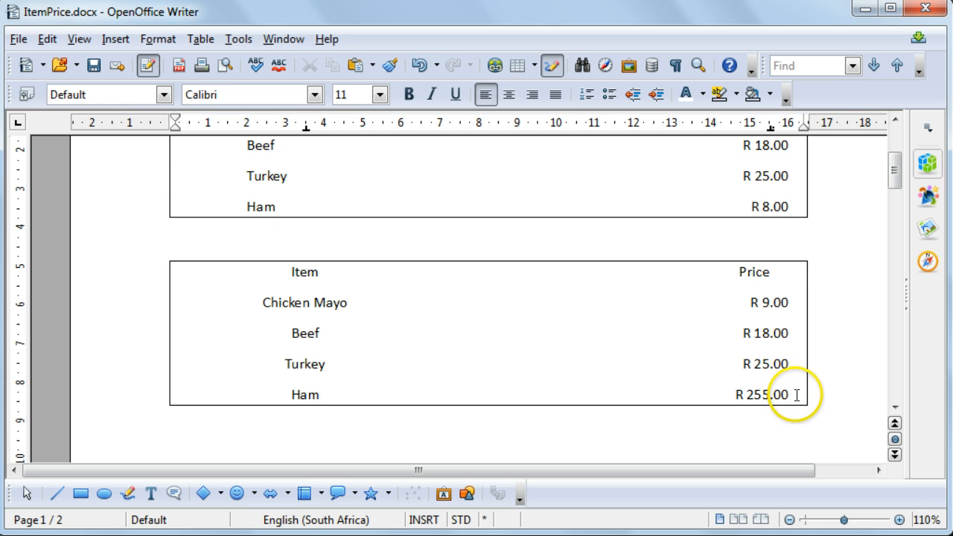
left_click(158, 38)
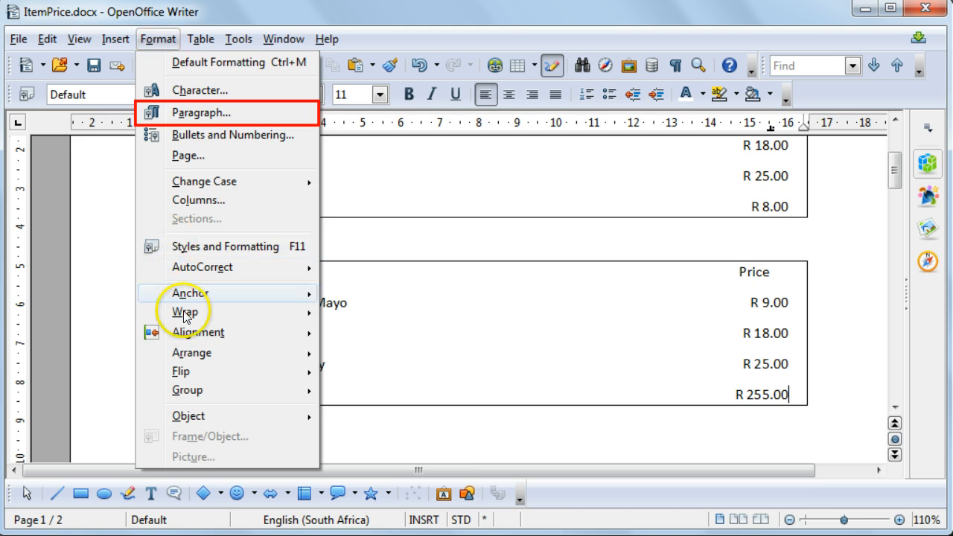
mouse_move(184, 316)
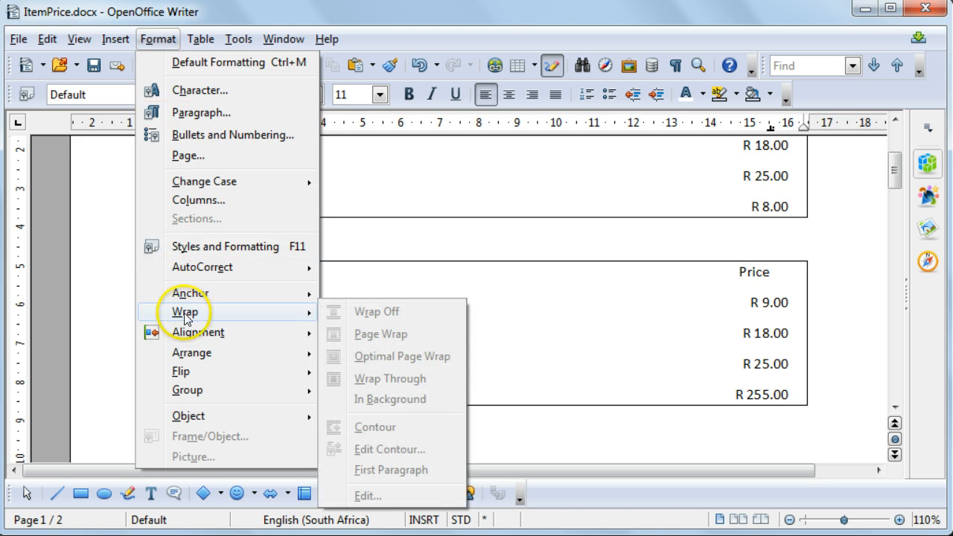
left_click(200, 113)
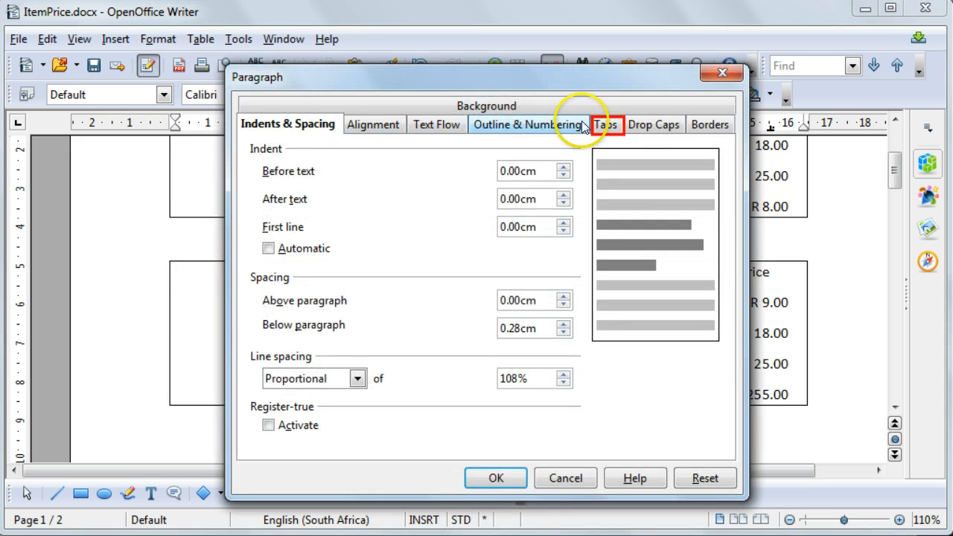
left_click(604, 125)
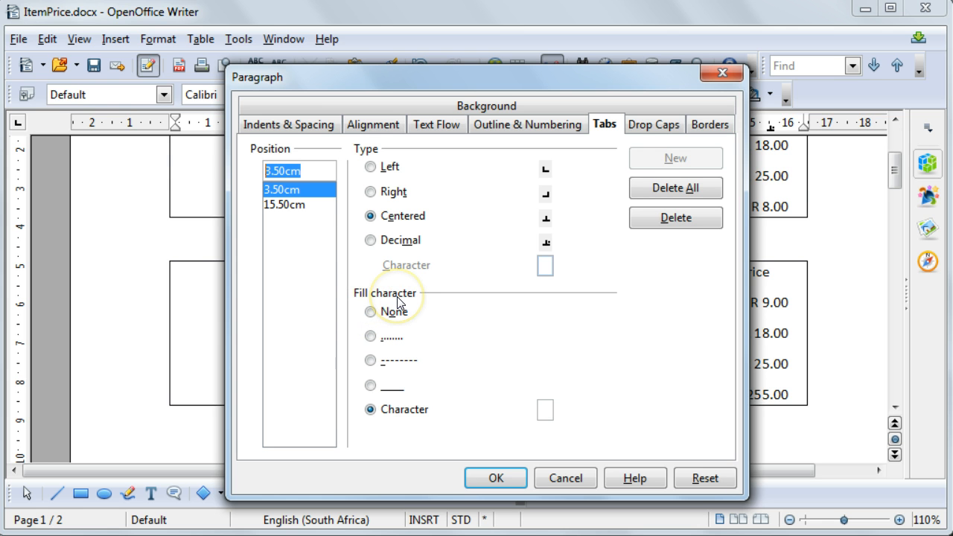
left_click(565, 478)
- Check the alignment type and fill character of the 16.00cm tab stop for the Turkey line on page 2
scroll(574, 341, "down", 8)
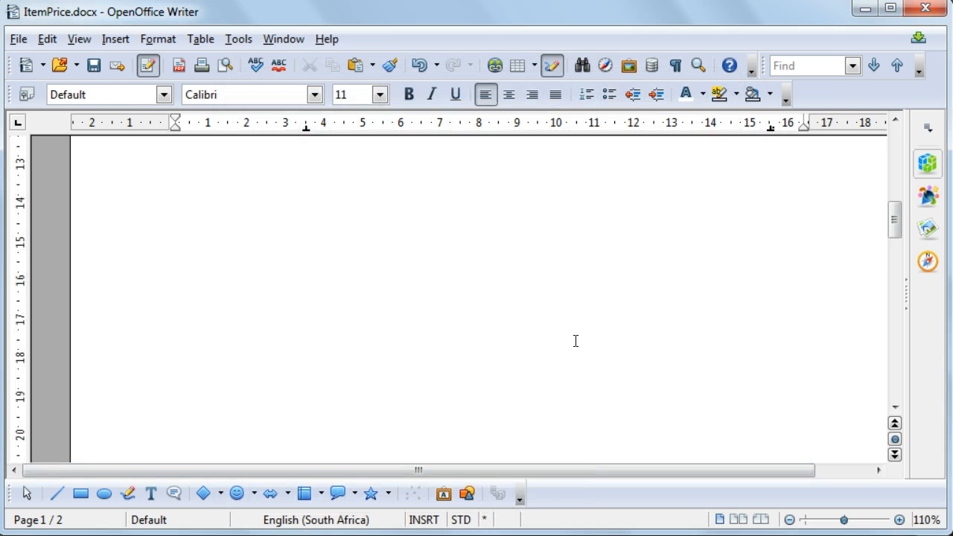
scroll(575, 341, "down", 15)
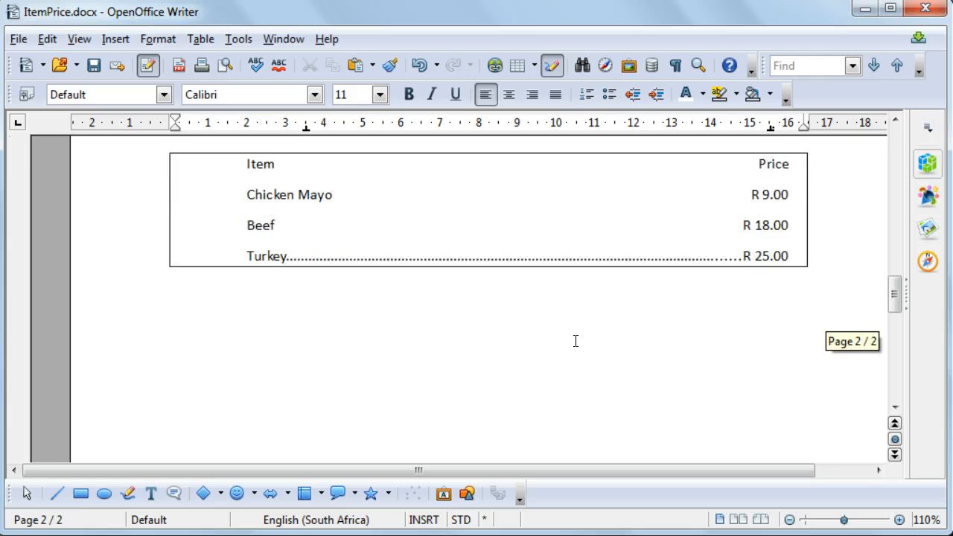
scroll(575, 341, "down", 1)
scroll(576, 341, "up", 1)
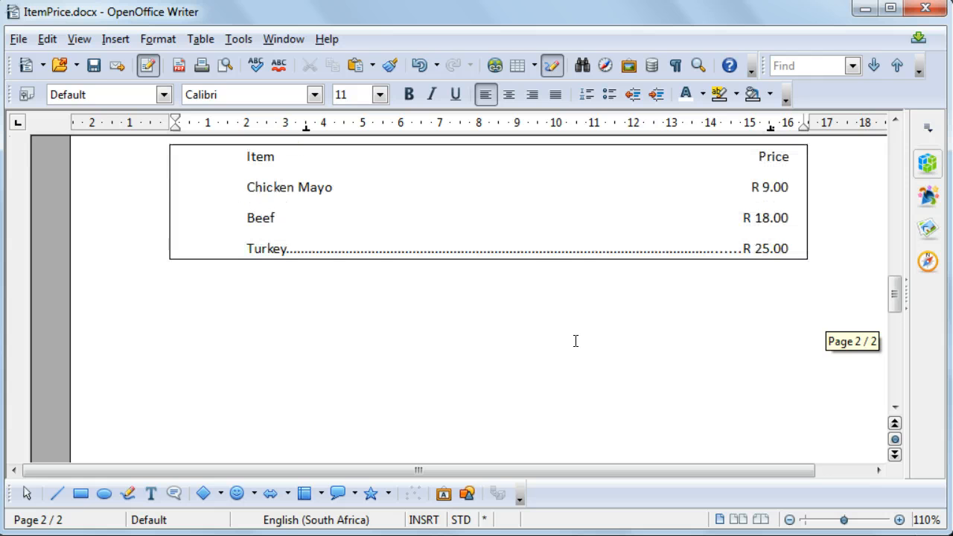
left_click(743, 249)
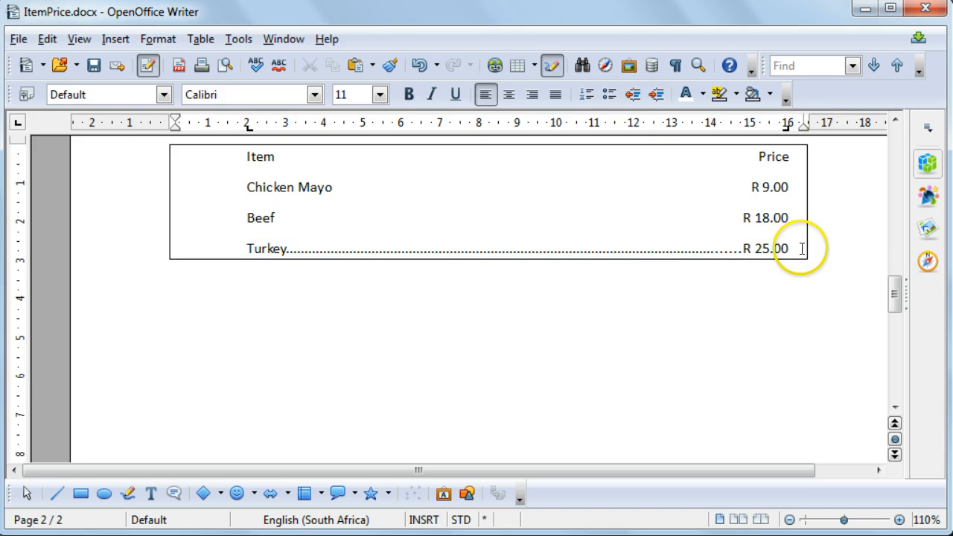
left_click(156, 41)
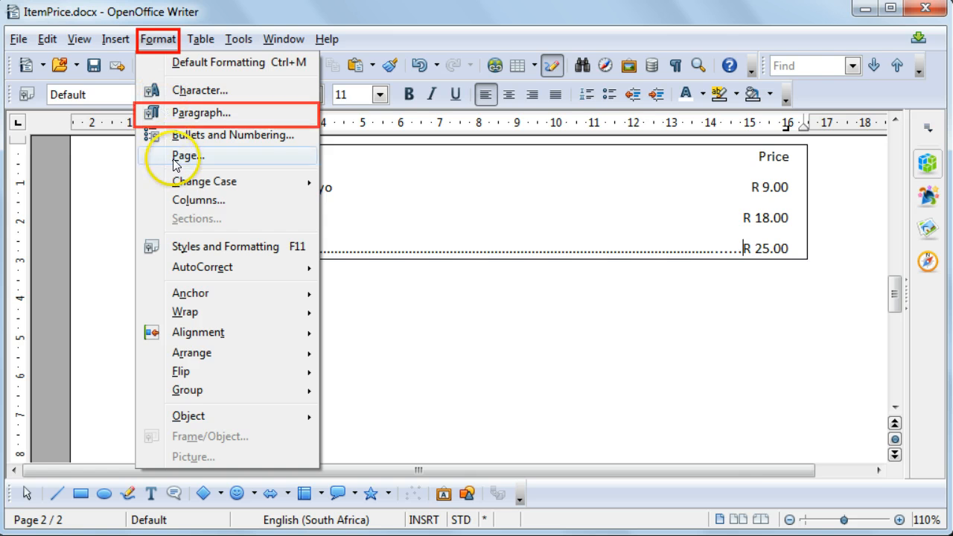
left_click(183, 113)
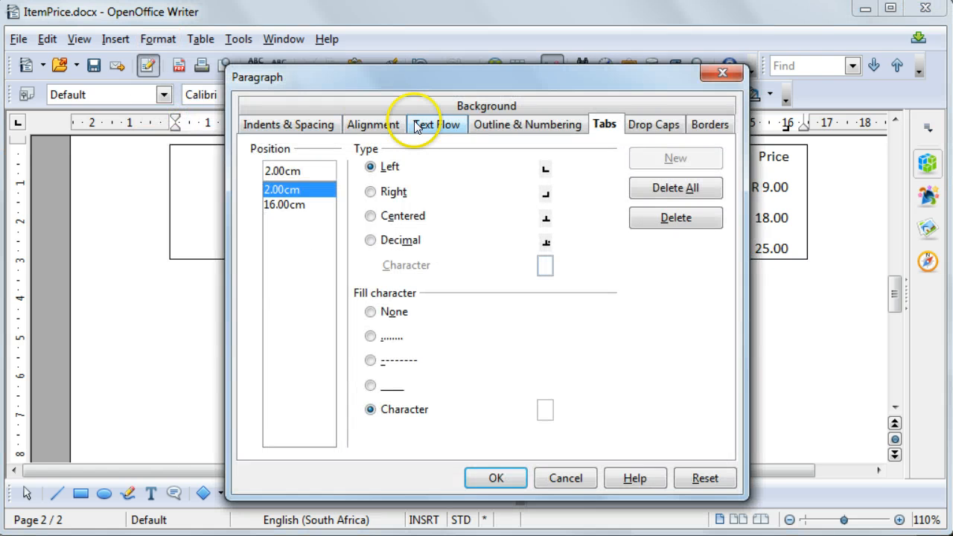
left_click(289, 207)
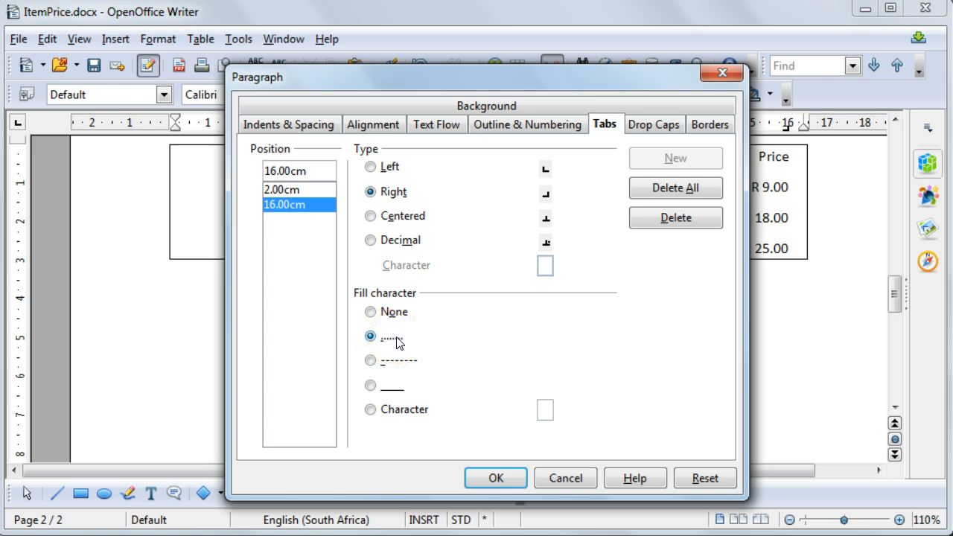
left_click(496, 477)
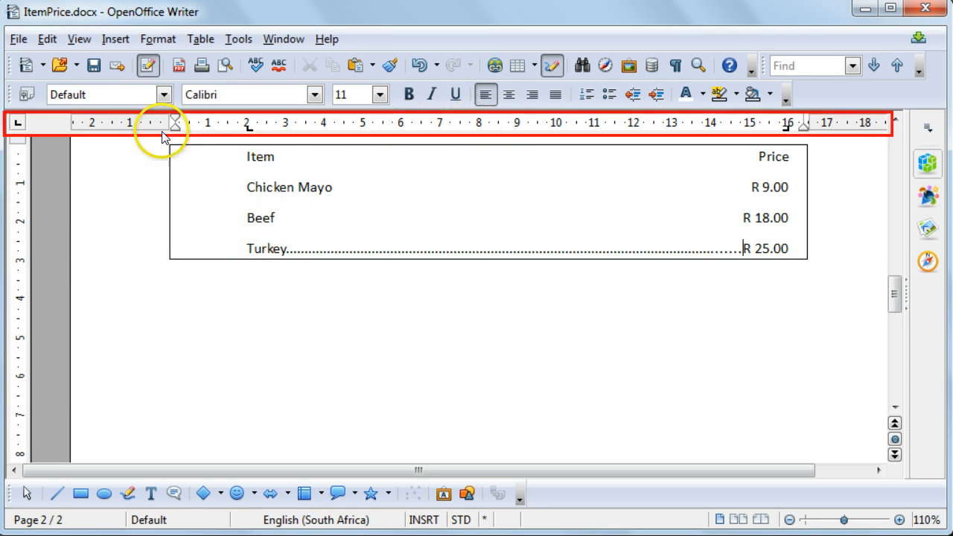
- Cycle the ruler's tab stop type through the available alignments to decimal
left_click(18, 124)
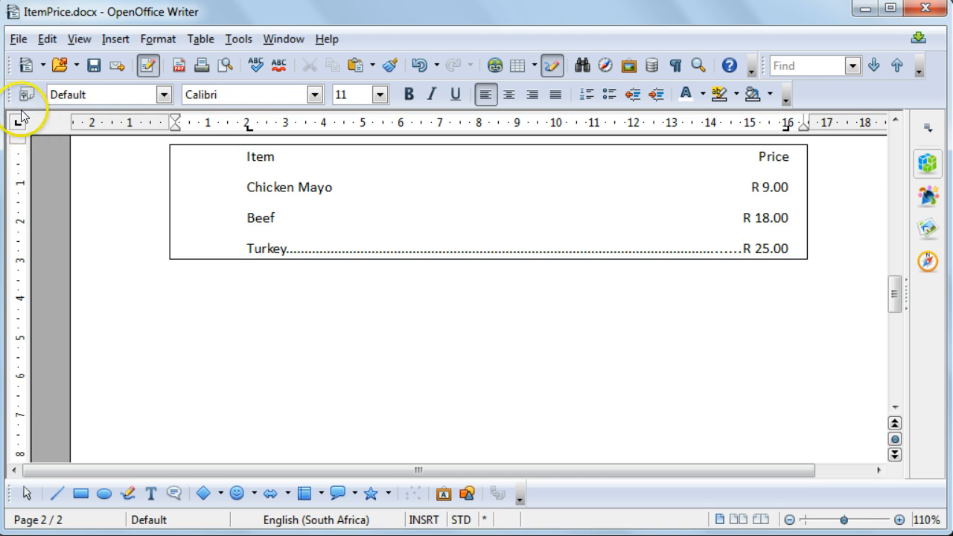
left_click(18, 126)
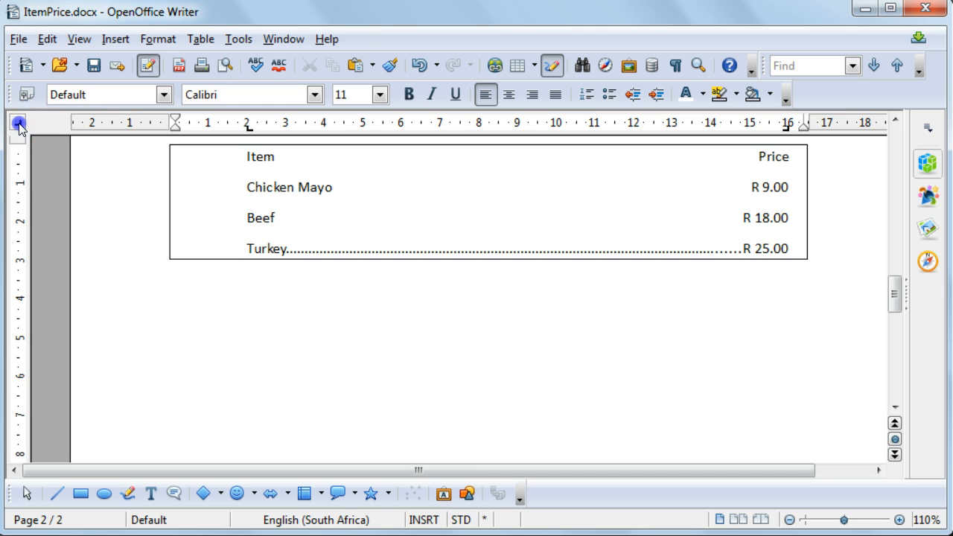
left_click(20, 130)
left_click(20, 127)
left_click(20, 128)
left_click(20, 127)
left_click(19, 127)
- Replace the Turkey line's dotted right tab stop at 16 cm with a decimal tab stop at about 16 cm
left_click(795, 240)
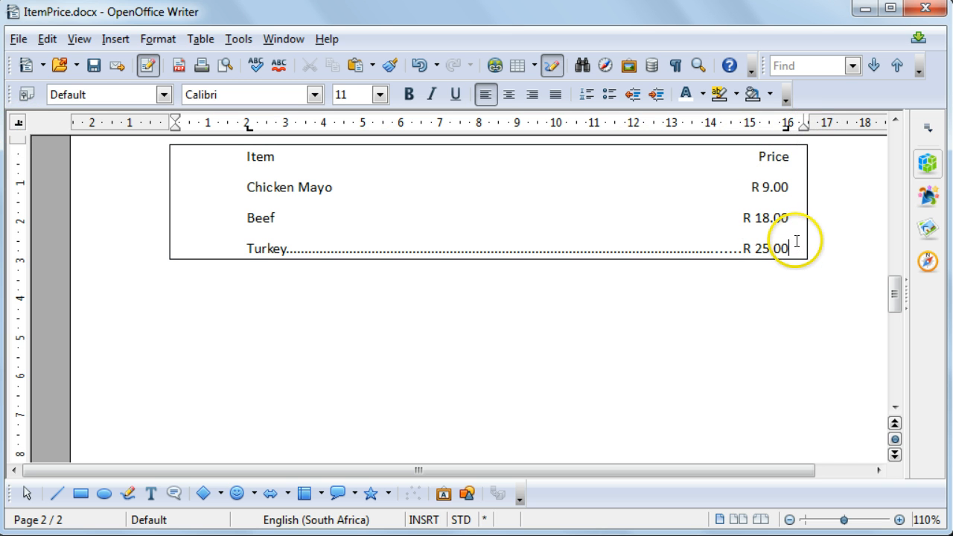
left_click_drag(785, 127, 823, 177)
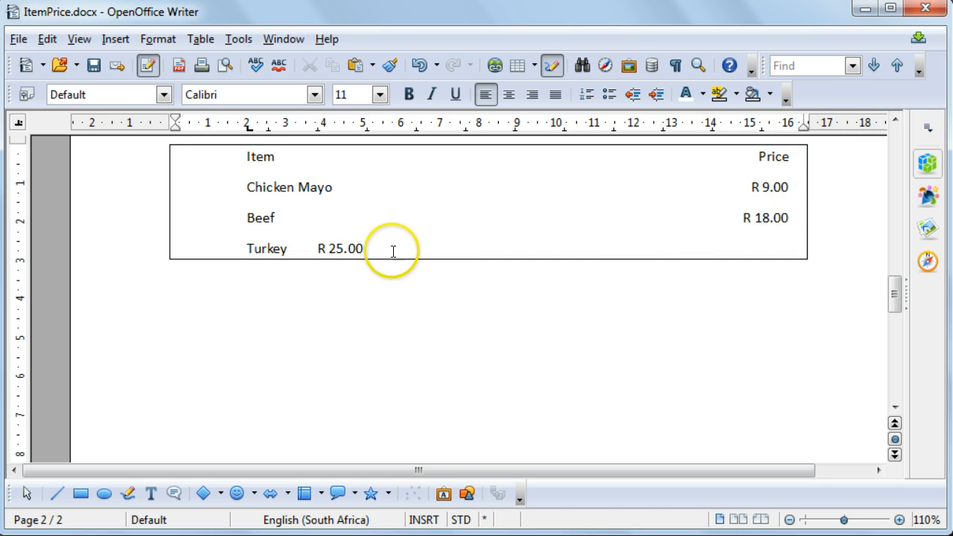
left_click_drag(387, 251, 247, 252)
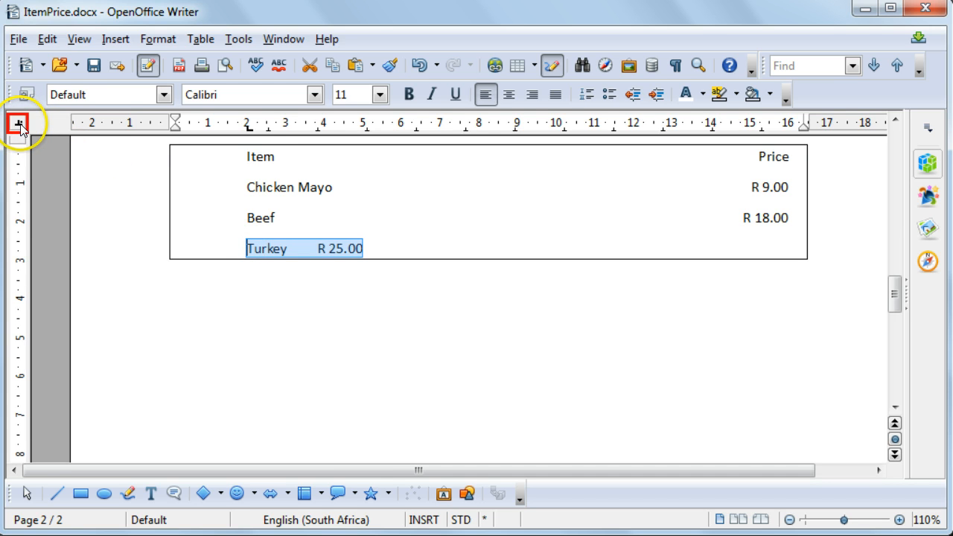
left_click(787, 128)
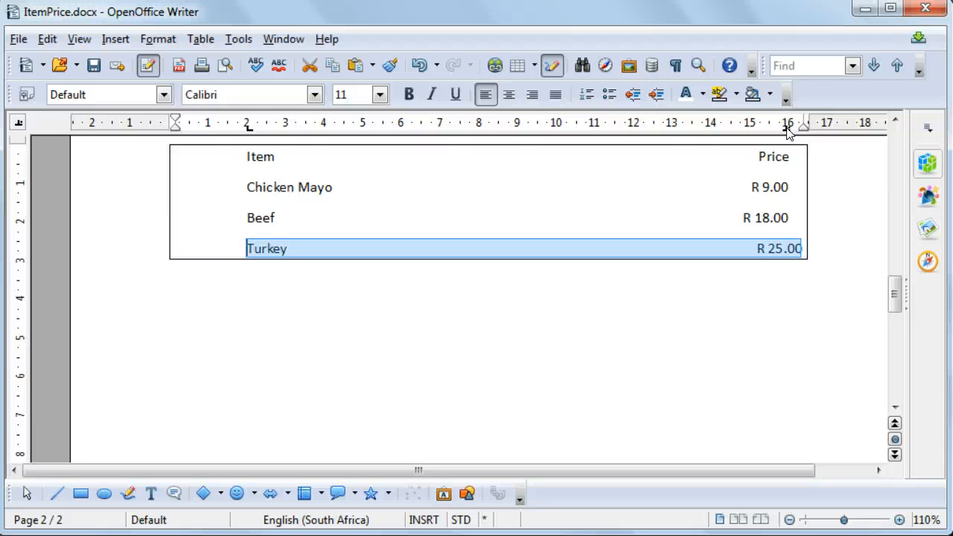
- Show the nonprinting characters in the document
left_click(676, 66)
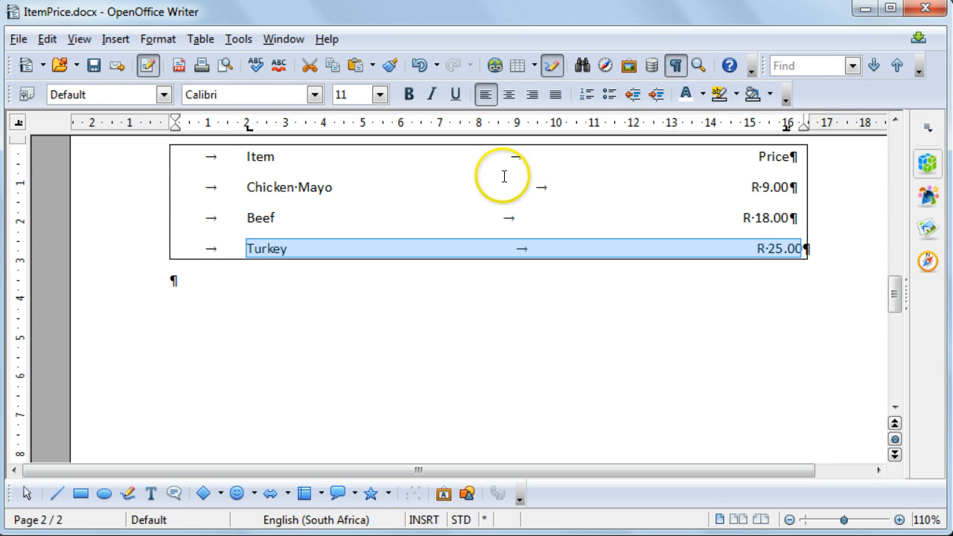